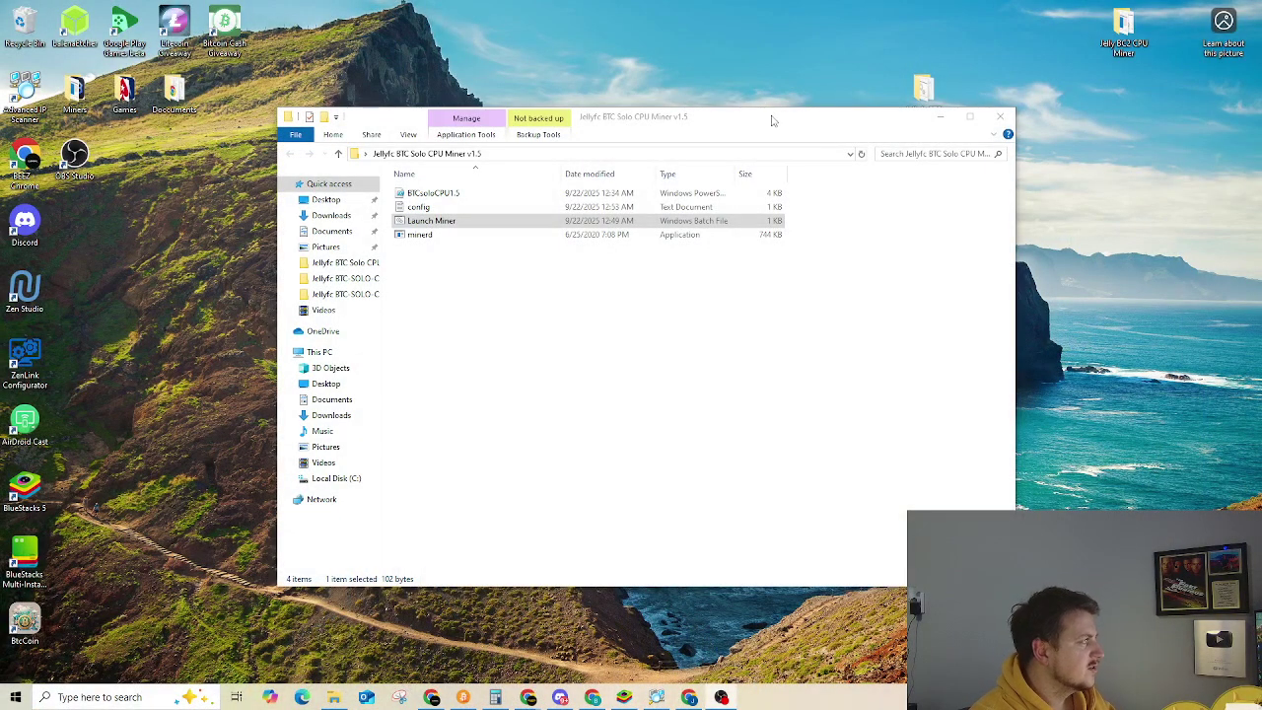
# Move the Jellyfc BTC Solo CPU Miner v1.5 folder window up and to the right on the desktop
pyautogui.moveTo(774, 120); pyautogui.dragTo(658, 193)
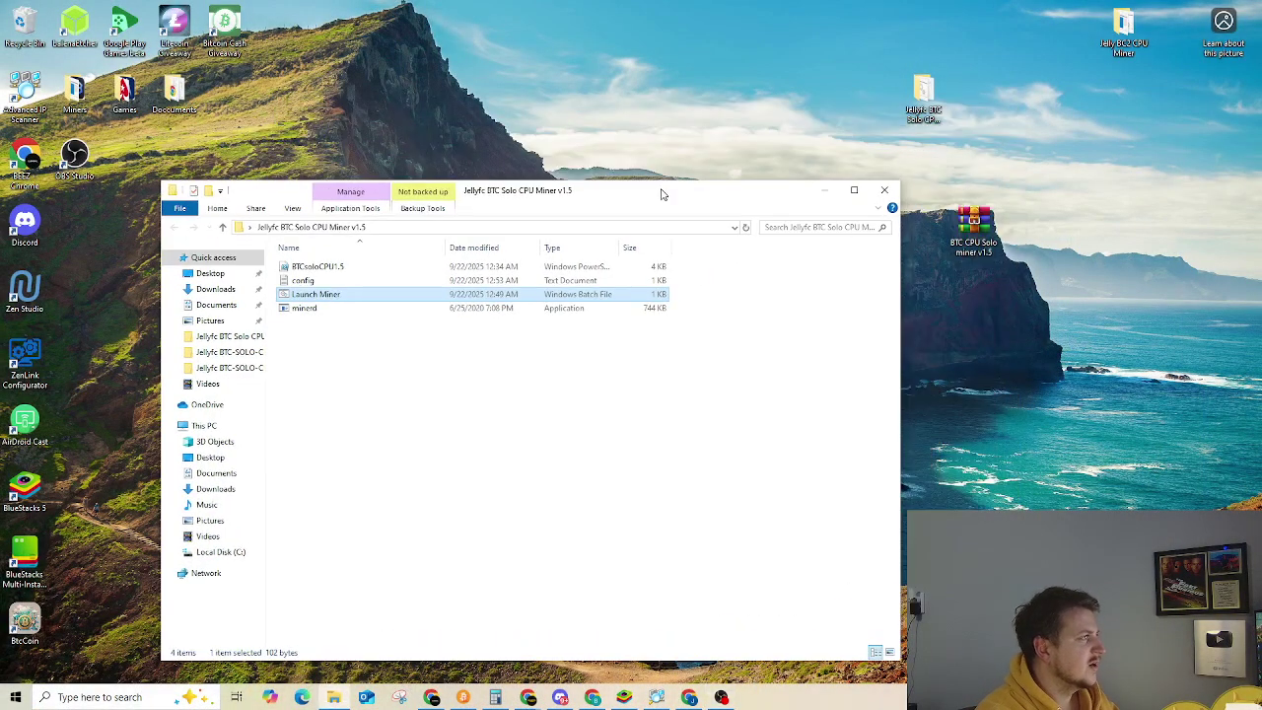
pyautogui.click(925, 94)
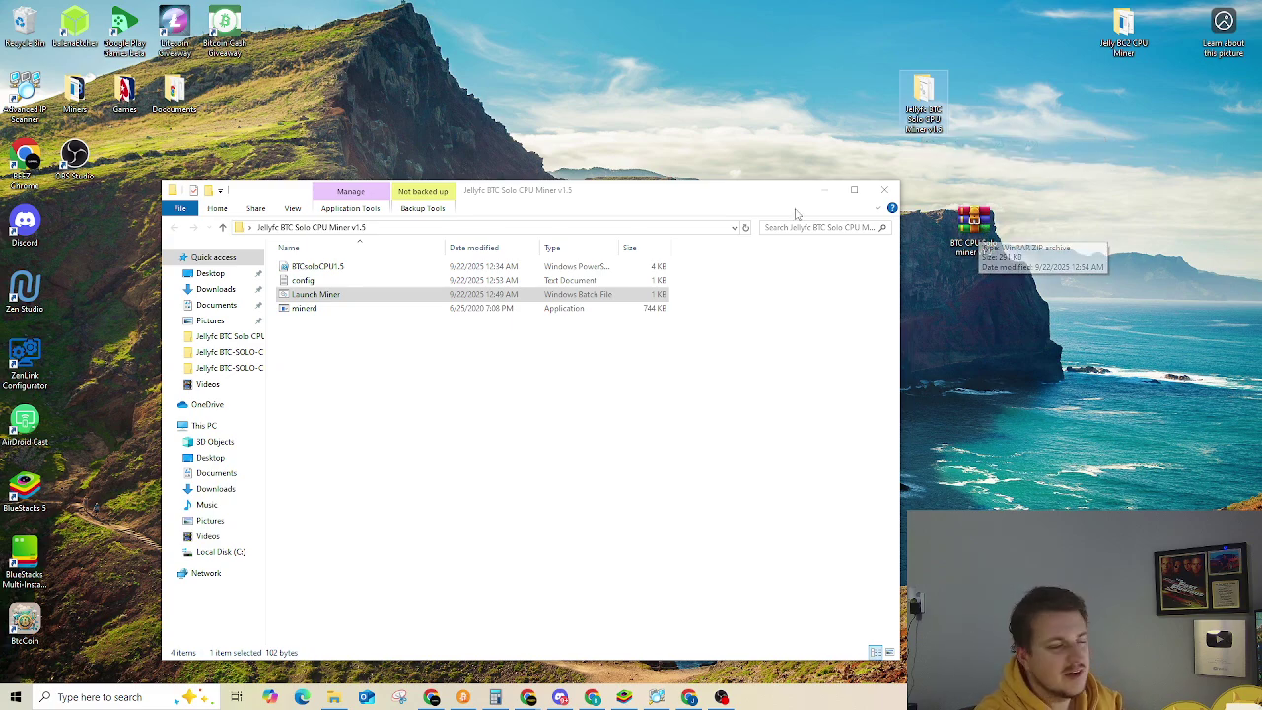
pyautogui.moveTo(798, 190); pyautogui.dragTo(945, 105)
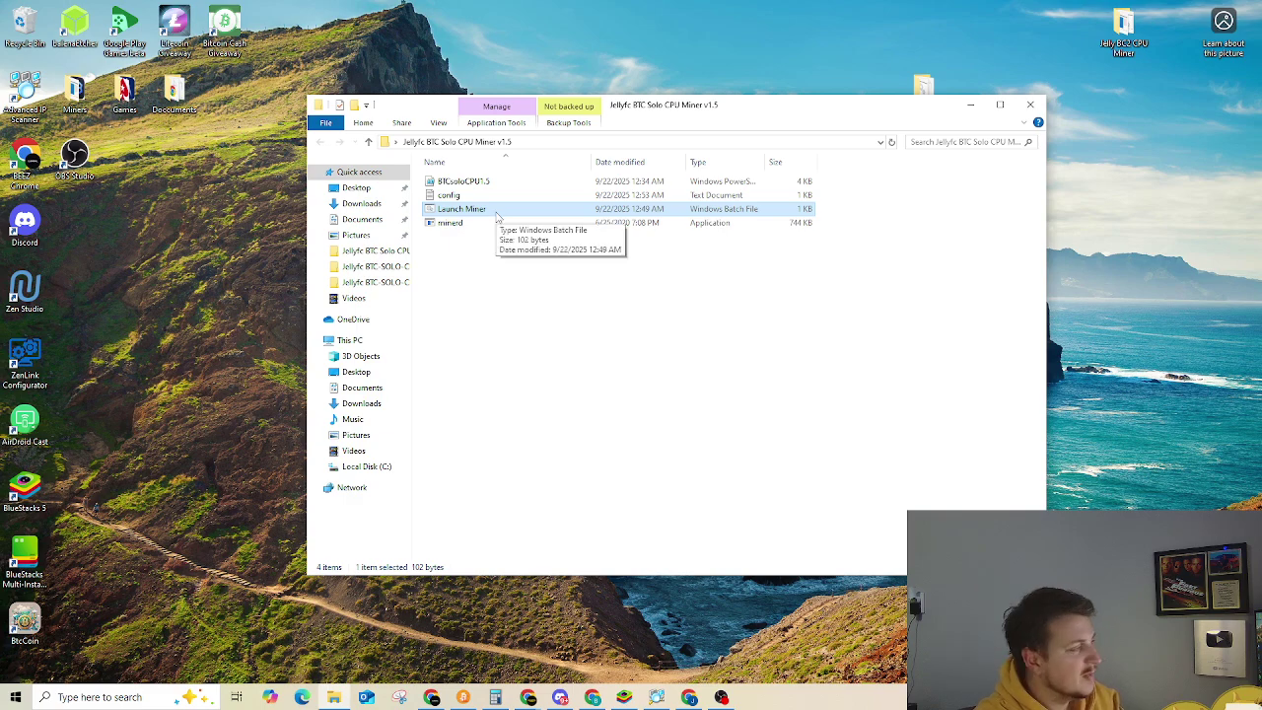
# Run Launch Miner and append the worker name .donocpu to the wallet address
pyautogui.doubleClick(498, 210)
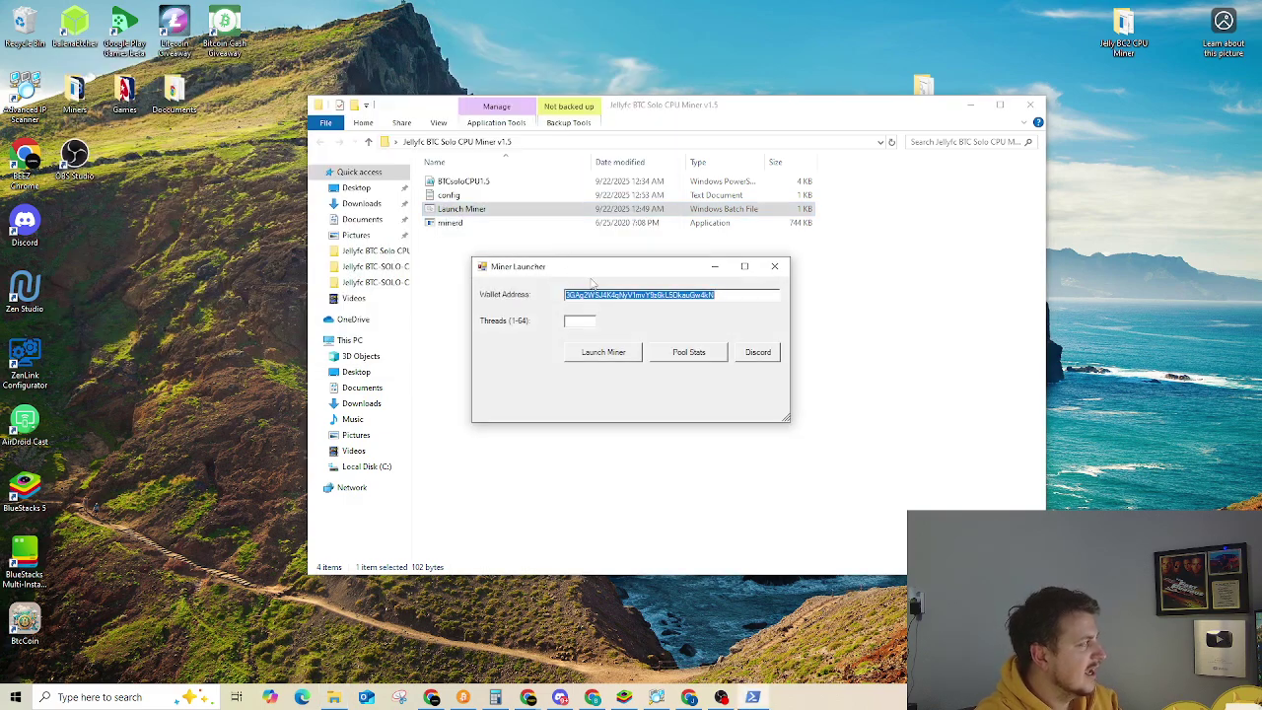
pyautogui.moveTo(615, 272); pyautogui.dragTo(642, 287)
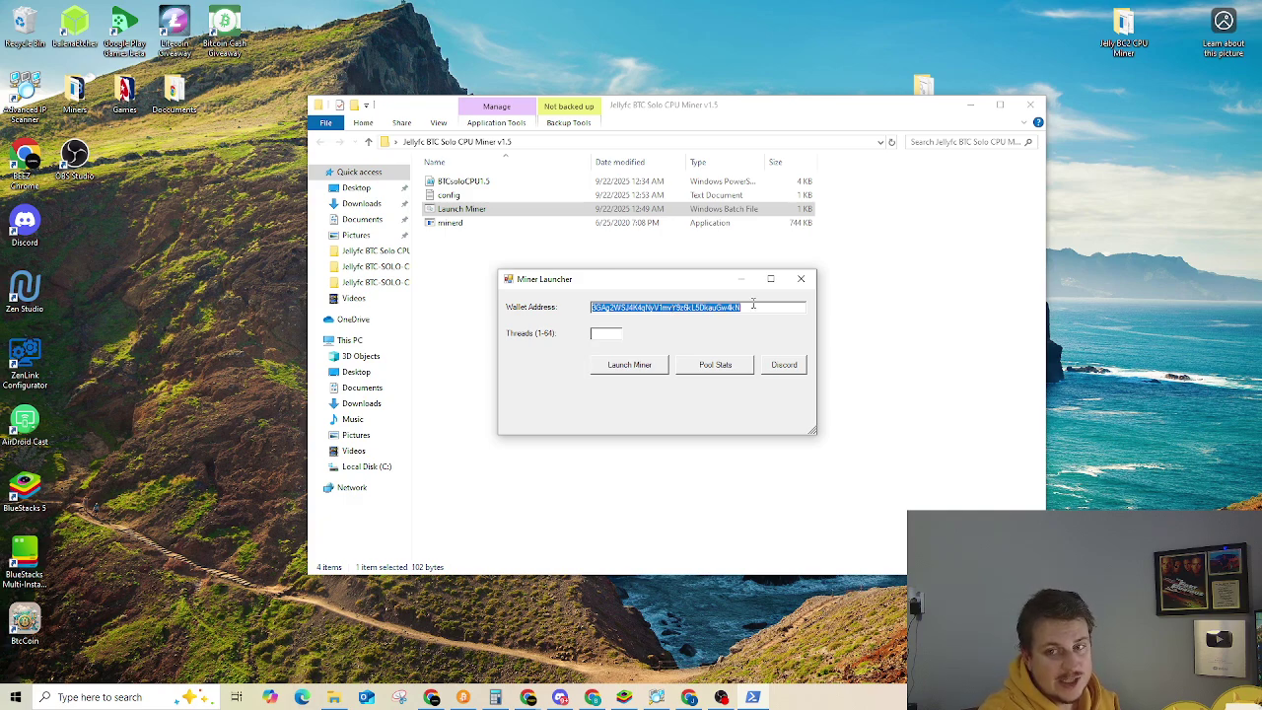
pyautogui.click(710, 308)
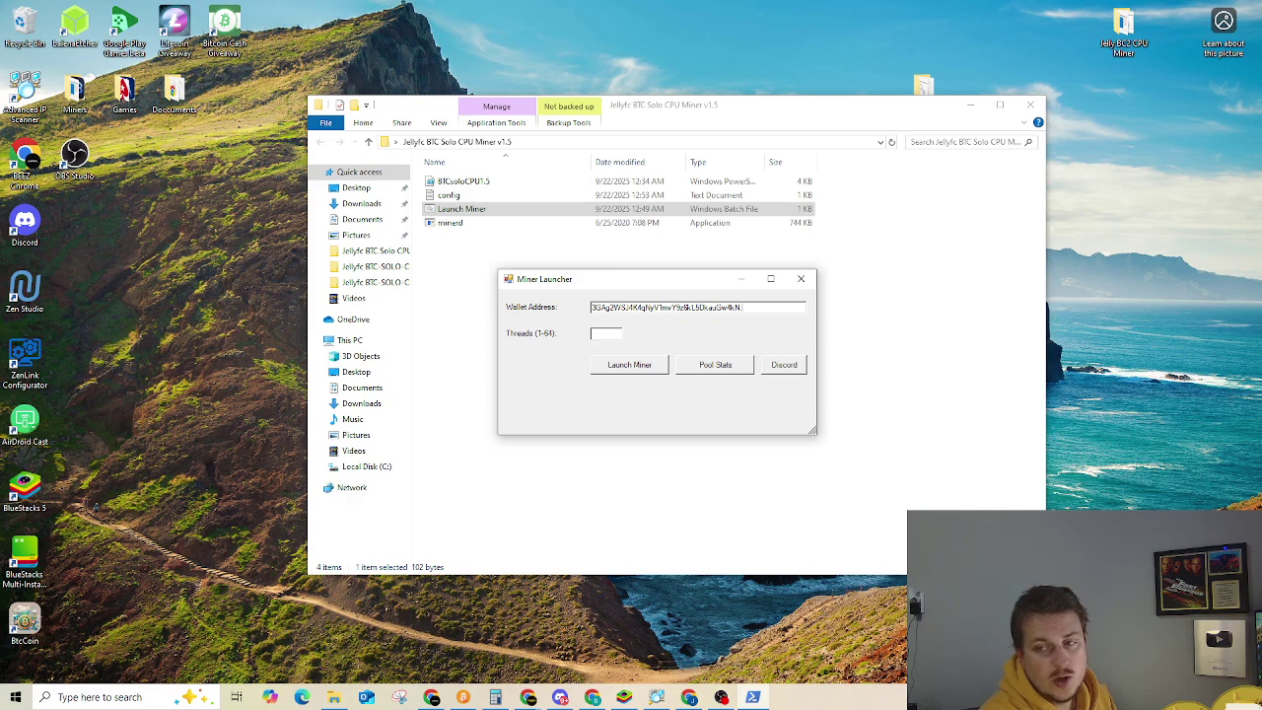
pyautogui.write('.worker1')
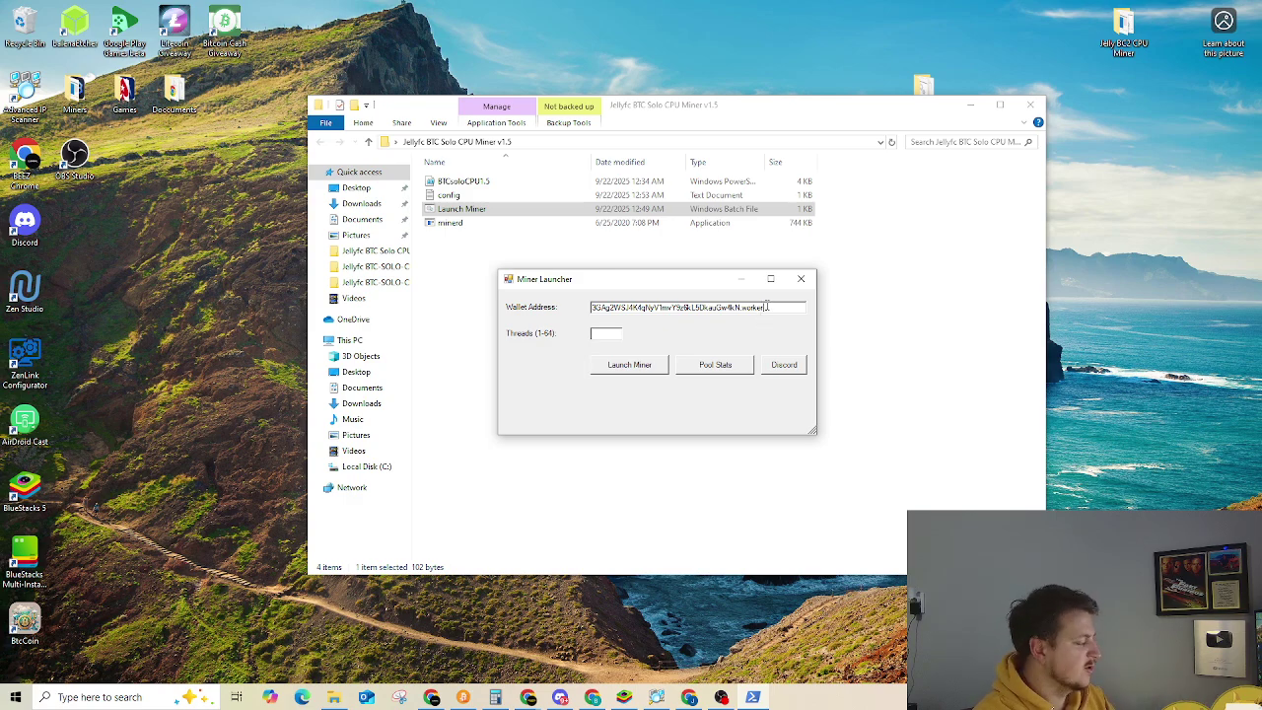
pyautogui.press('BackSpace')
pyautogui.press('BackSpace')
pyautogui.press('BackSpace')
pyautogui.press('BackSpace')
pyautogui.press('BackSpace')
pyautogui.press('BackSpace')
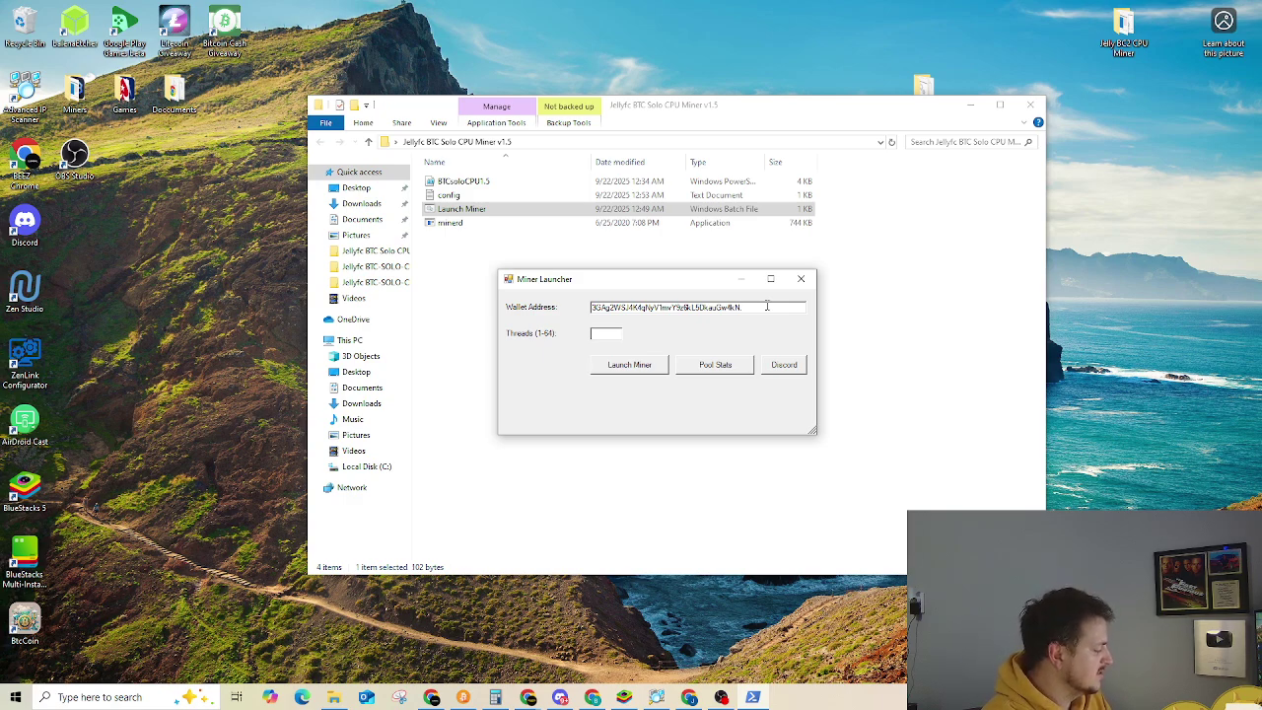
pyautogui.write('dono')
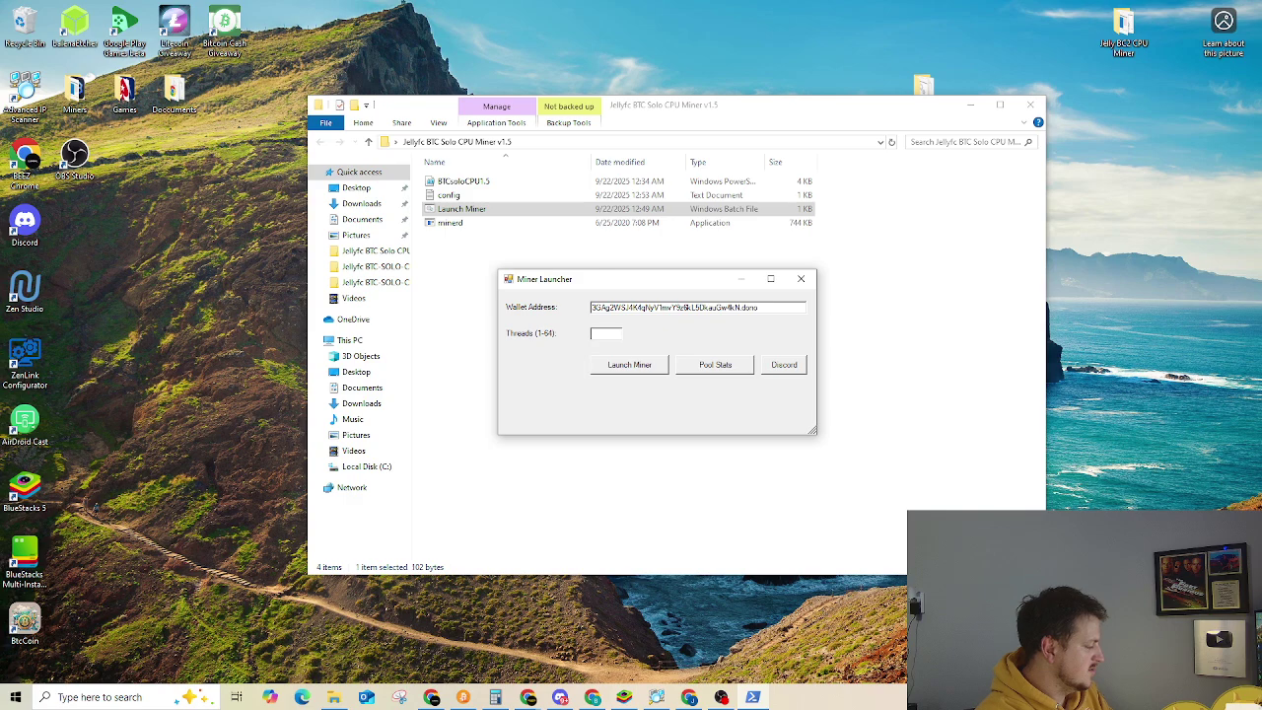
pyautogui.write('cpu')
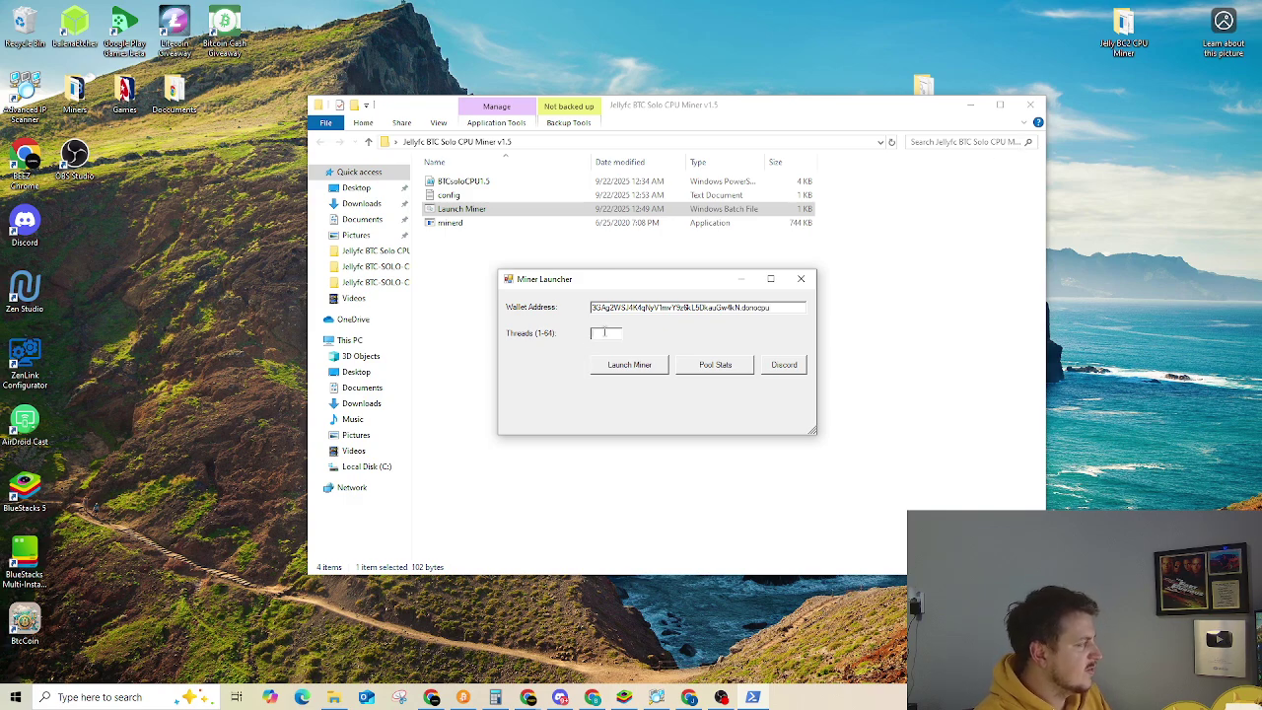
# Set Threads (1-64) to 4 in Miner Launcher
pyautogui.press('Tab')
pyautogui.write('4')
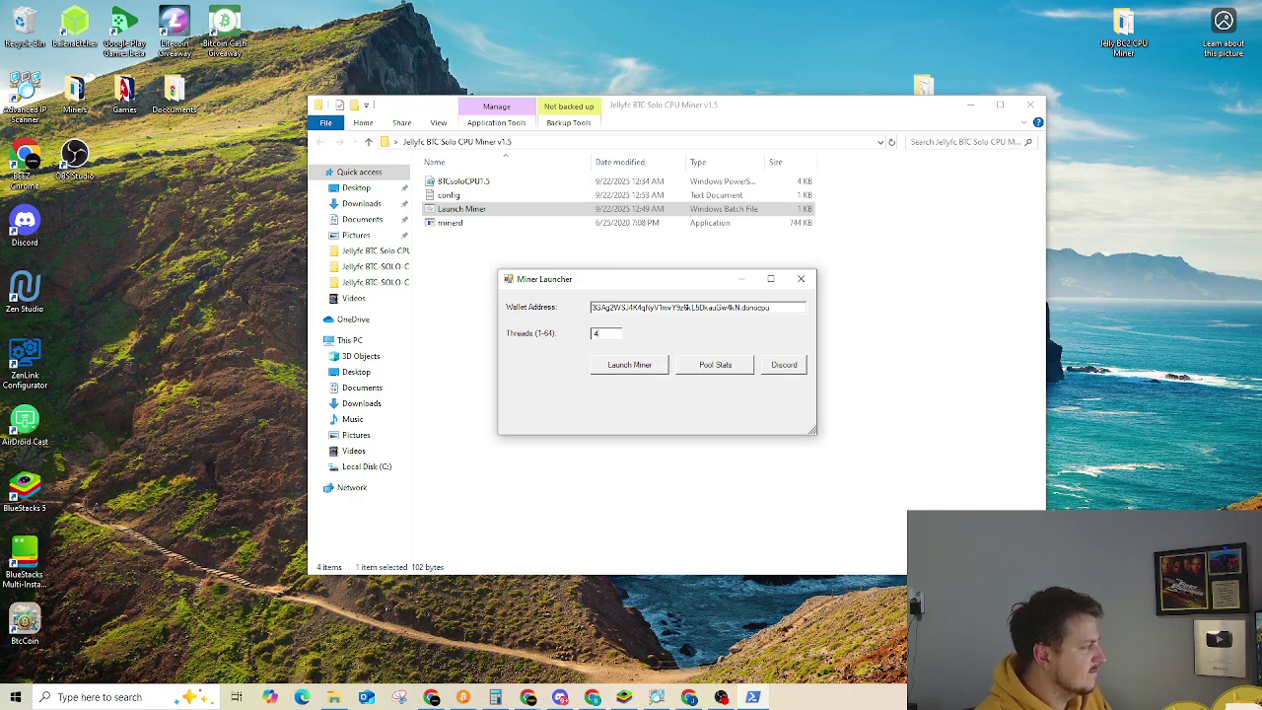
pyautogui.press('BackSpace')
pyautogui.write('2')
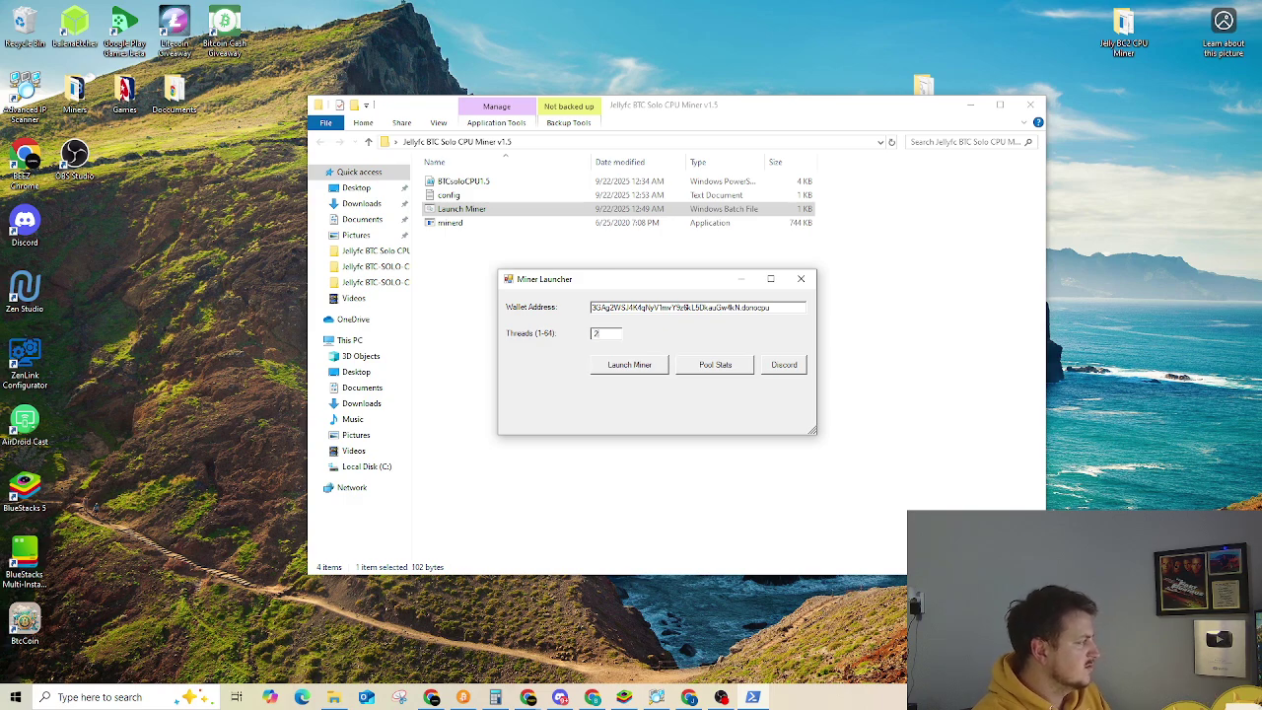
pyautogui.write('4')
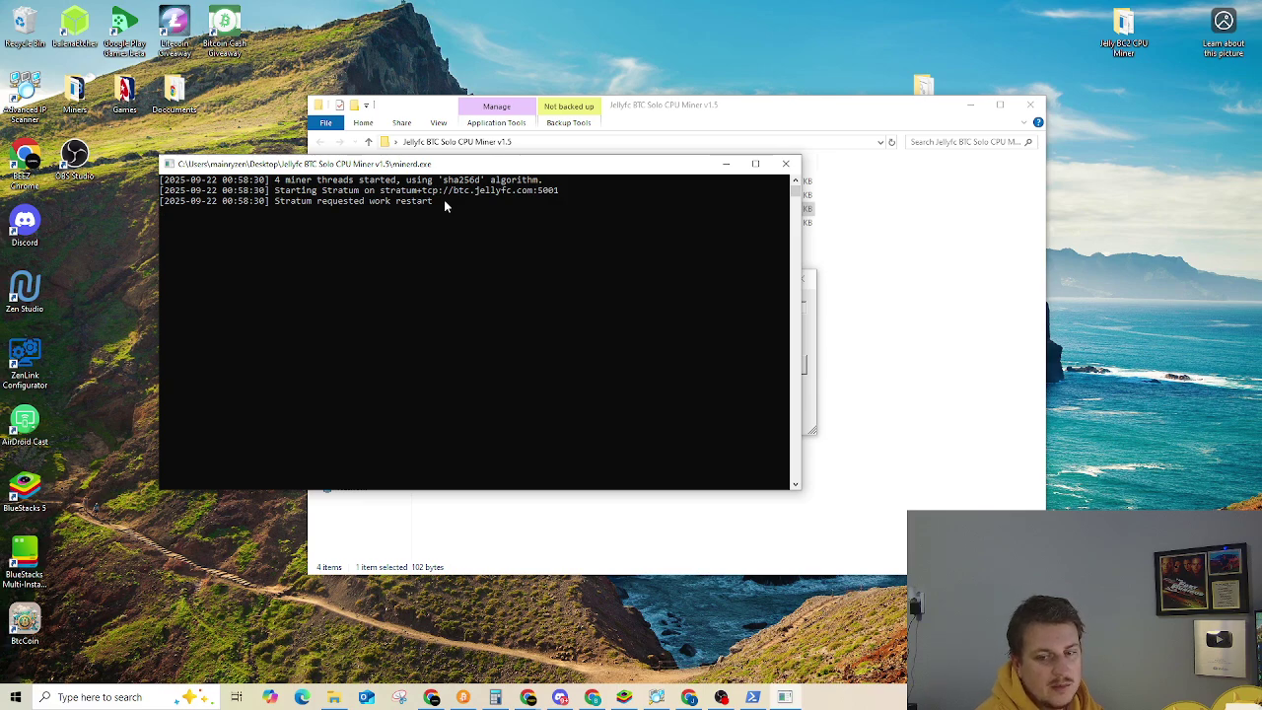
# Bring the miner folder window in front of the running minerd console
pyautogui.click(716, 116)
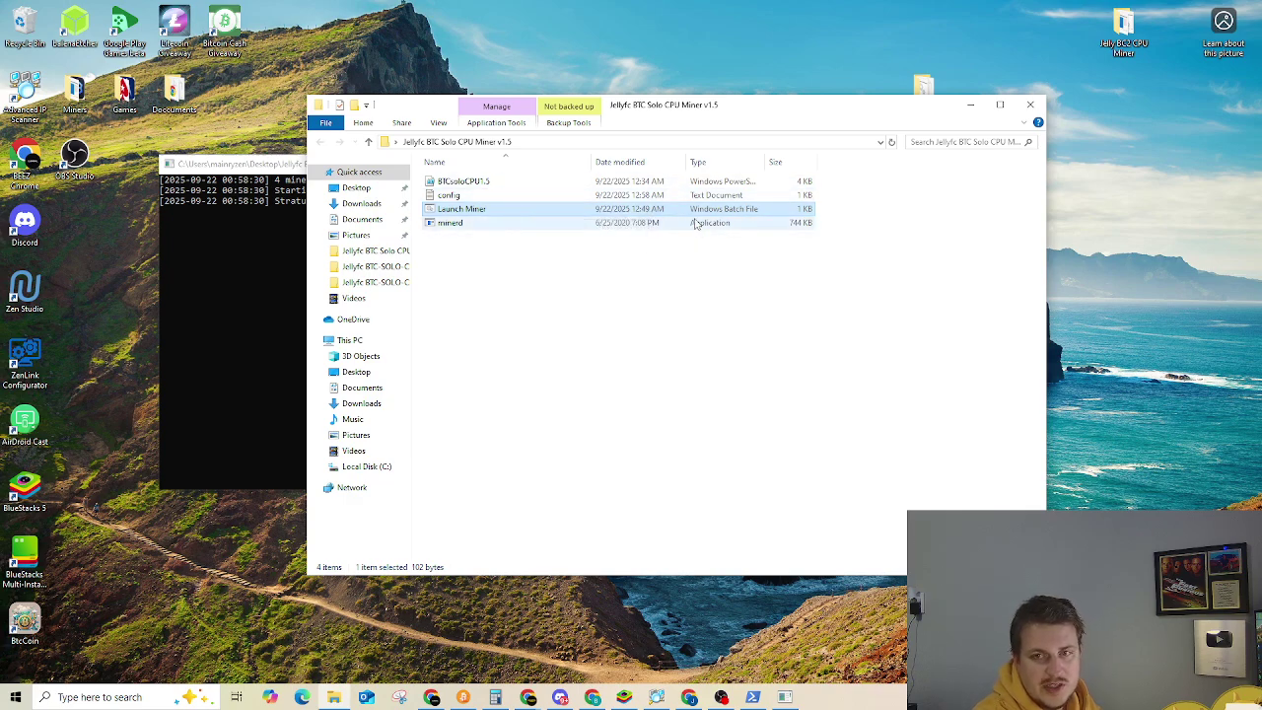
# Stop mining by closing the minerd console and the Miner Launcher
pyautogui.click(294, 240)
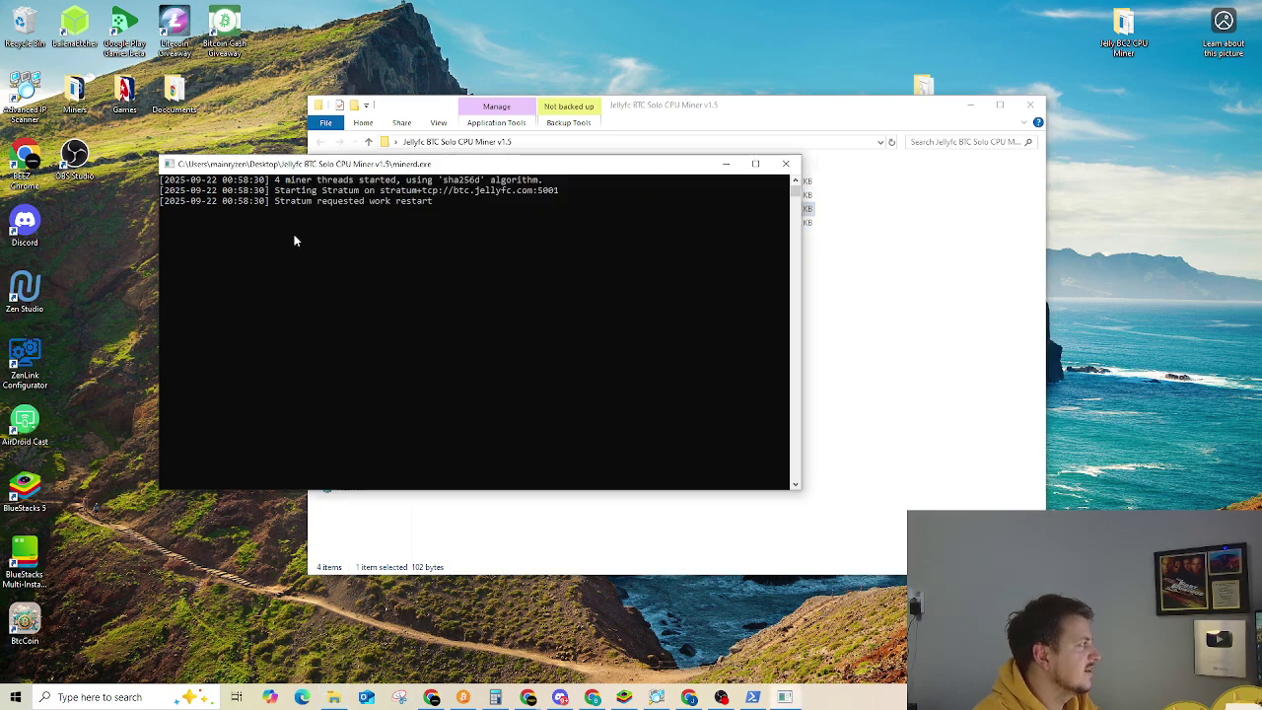
pyautogui.click(786, 162)
pyautogui.click(753, 697)
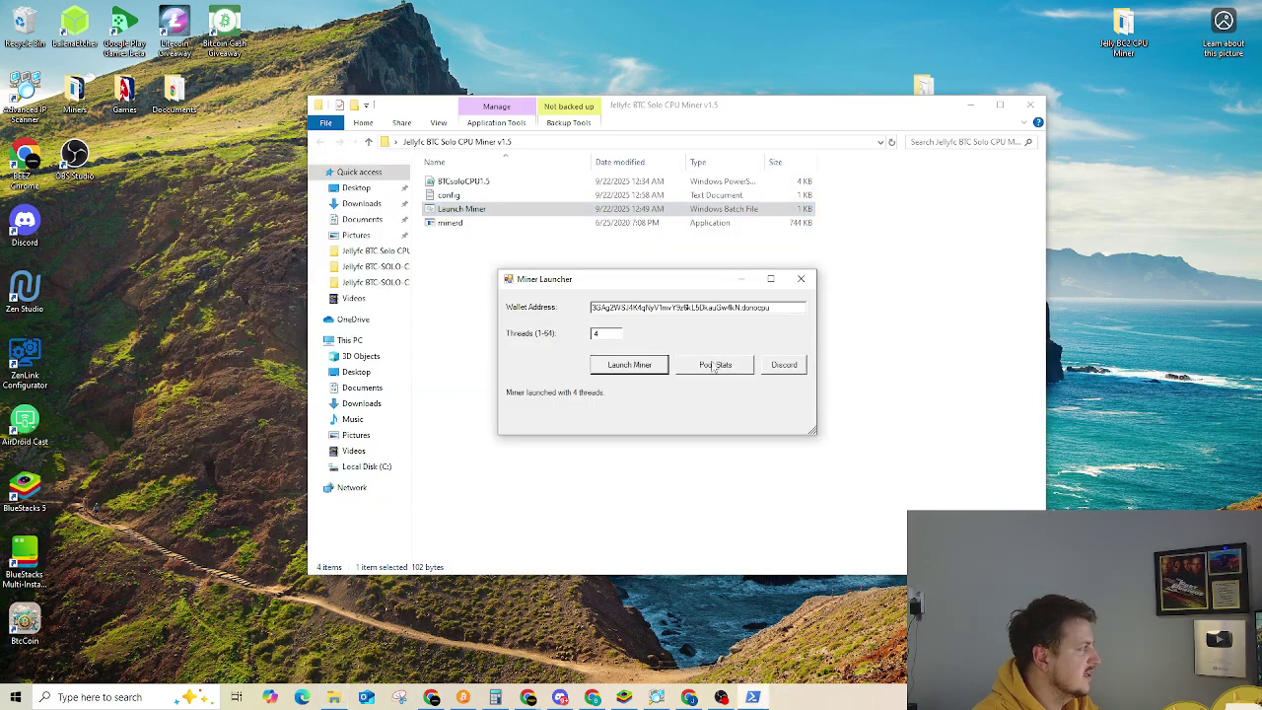
pyautogui.click(801, 278)
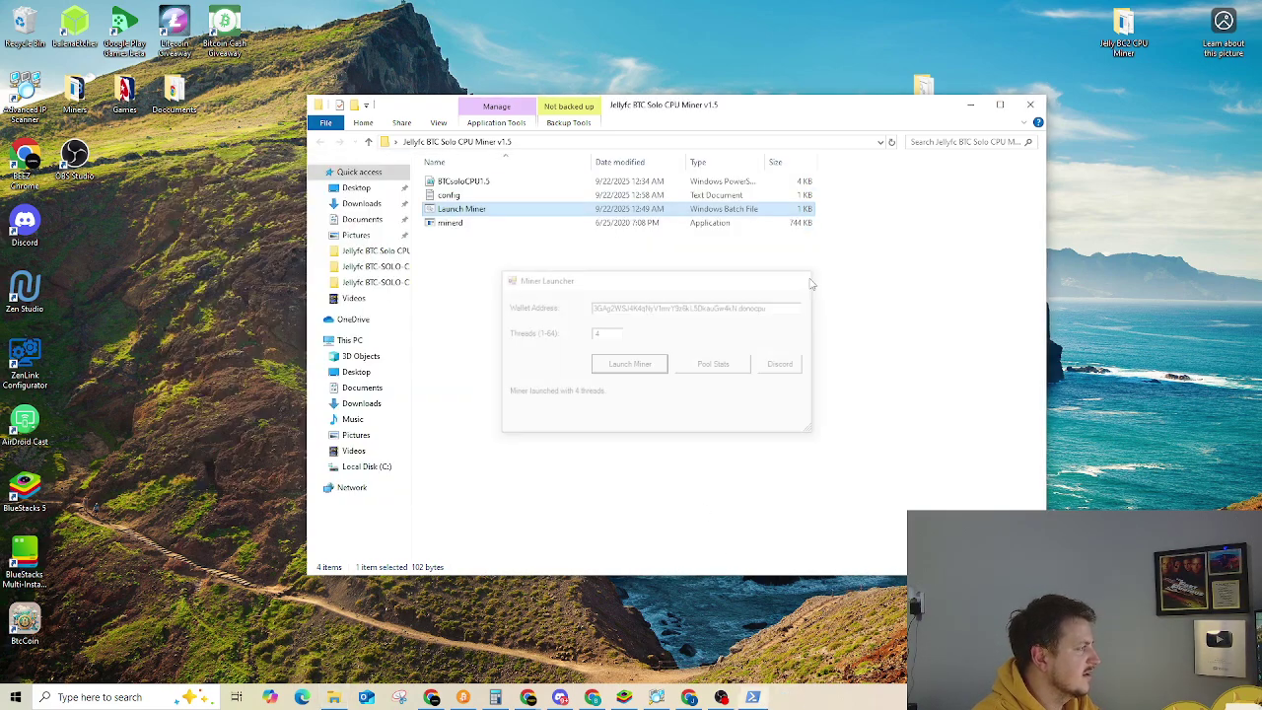
# Reopen Miner Launcher, select the wallet address without its worker suffix, and open Pool Stats
pyautogui.doubleClick(534, 212)
pyautogui.click(671, 295)
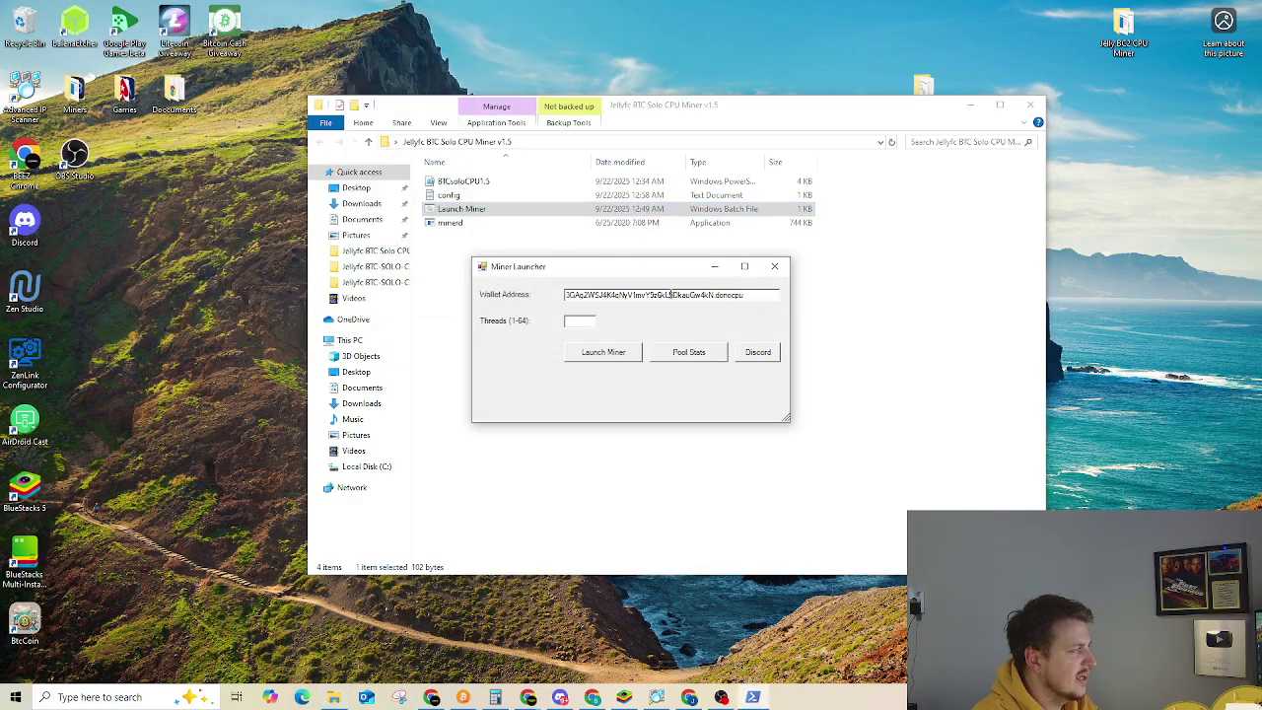
pyautogui.moveTo(713, 298); pyautogui.dragTo(785, 310)
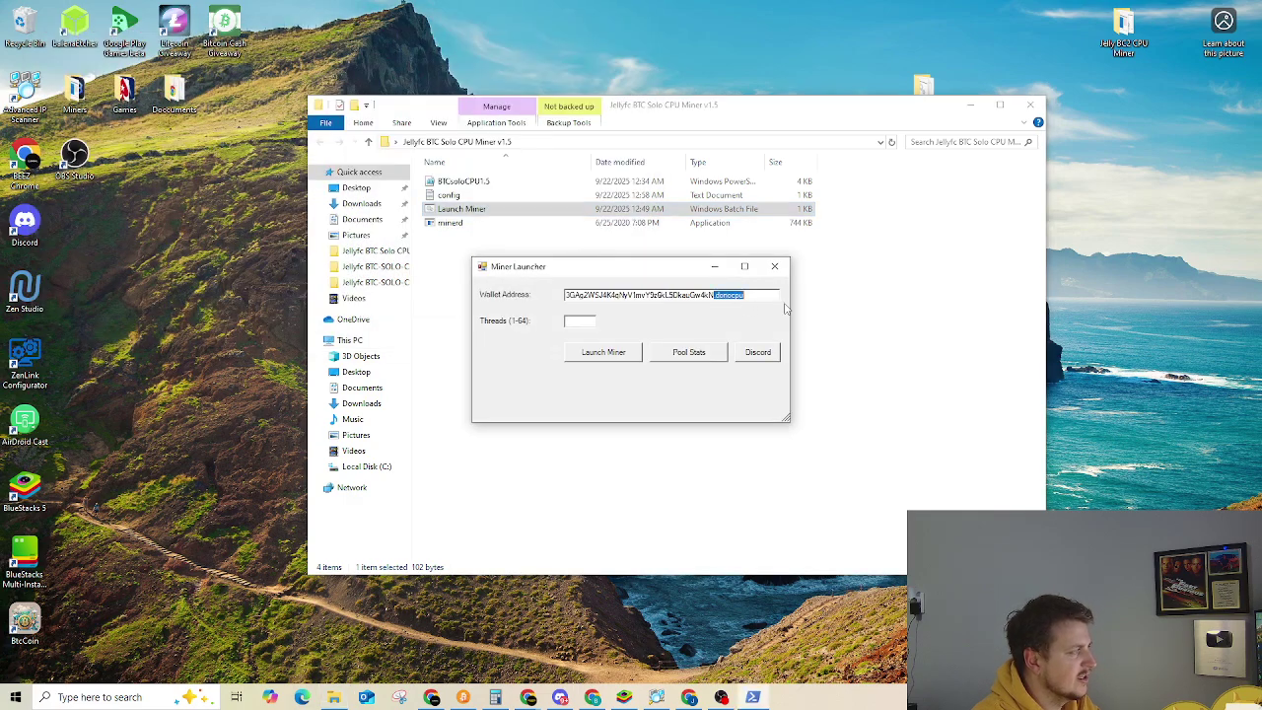
pyautogui.click(680, 294)
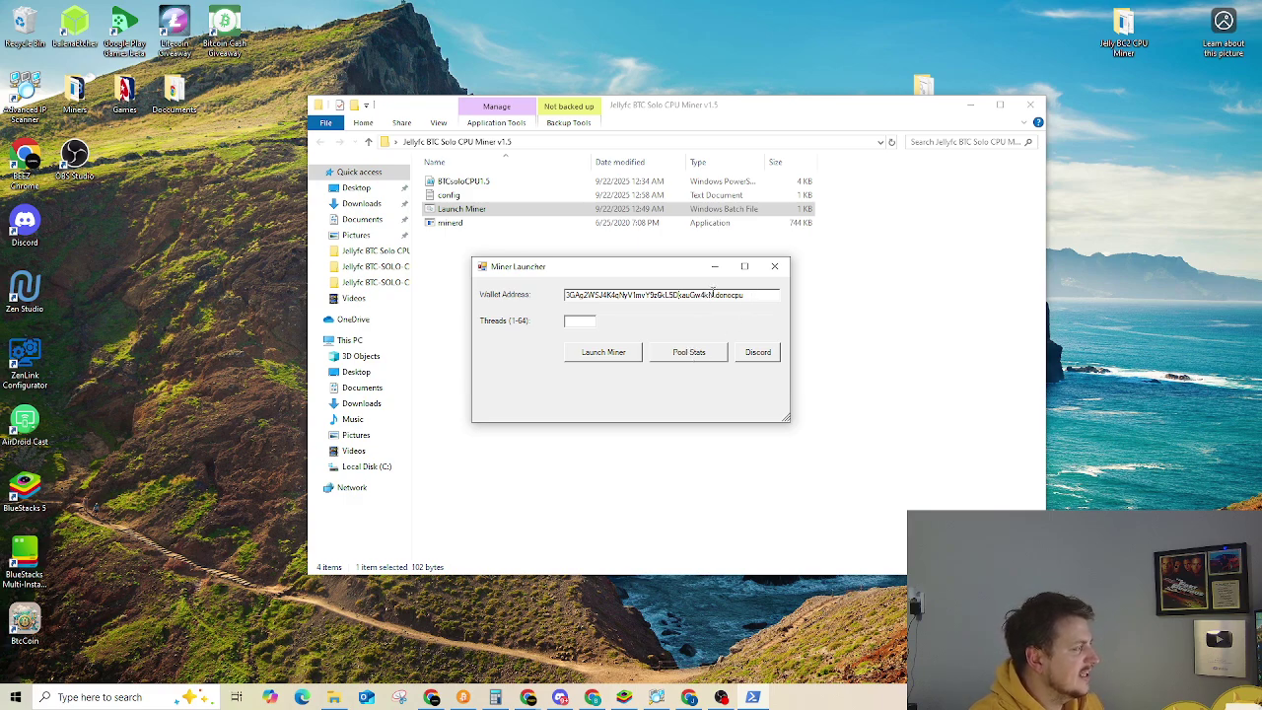
pyautogui.moveTo(712, 294); pyautogui.dragTo(565, 295)
pyautogui.hotkey('ctrl', 'c')
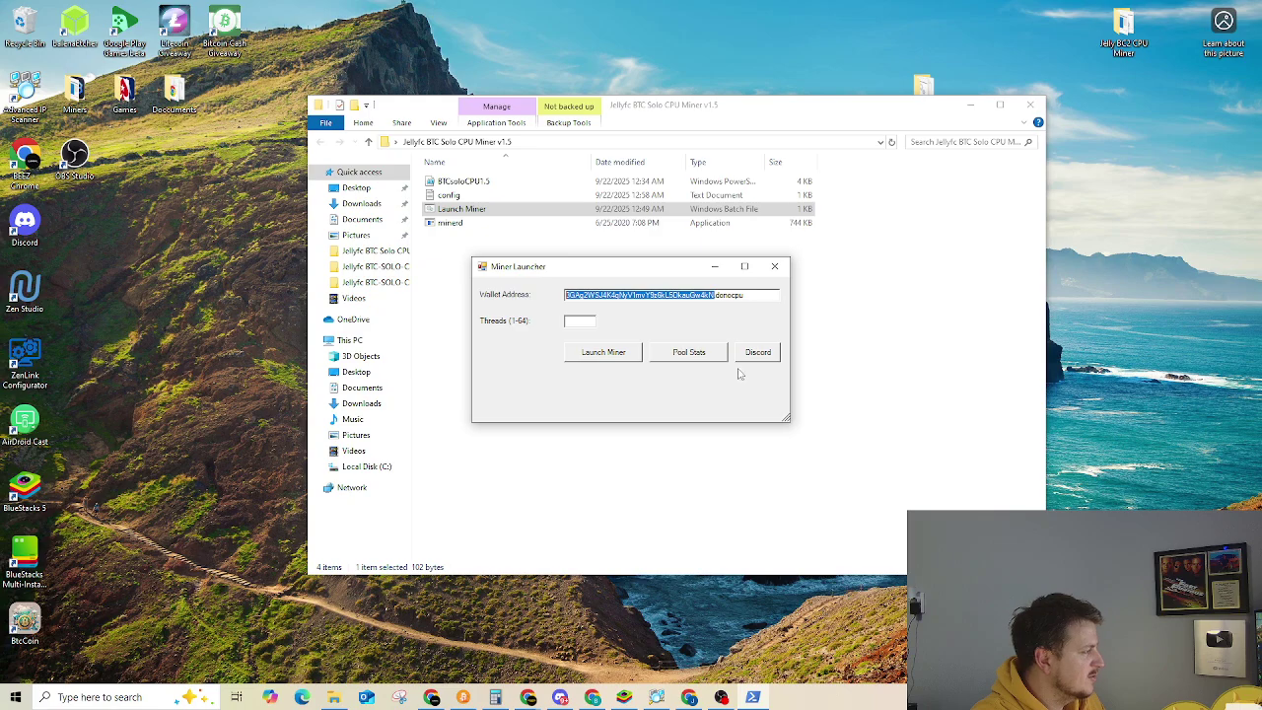
pyautogui.click(705, 355)
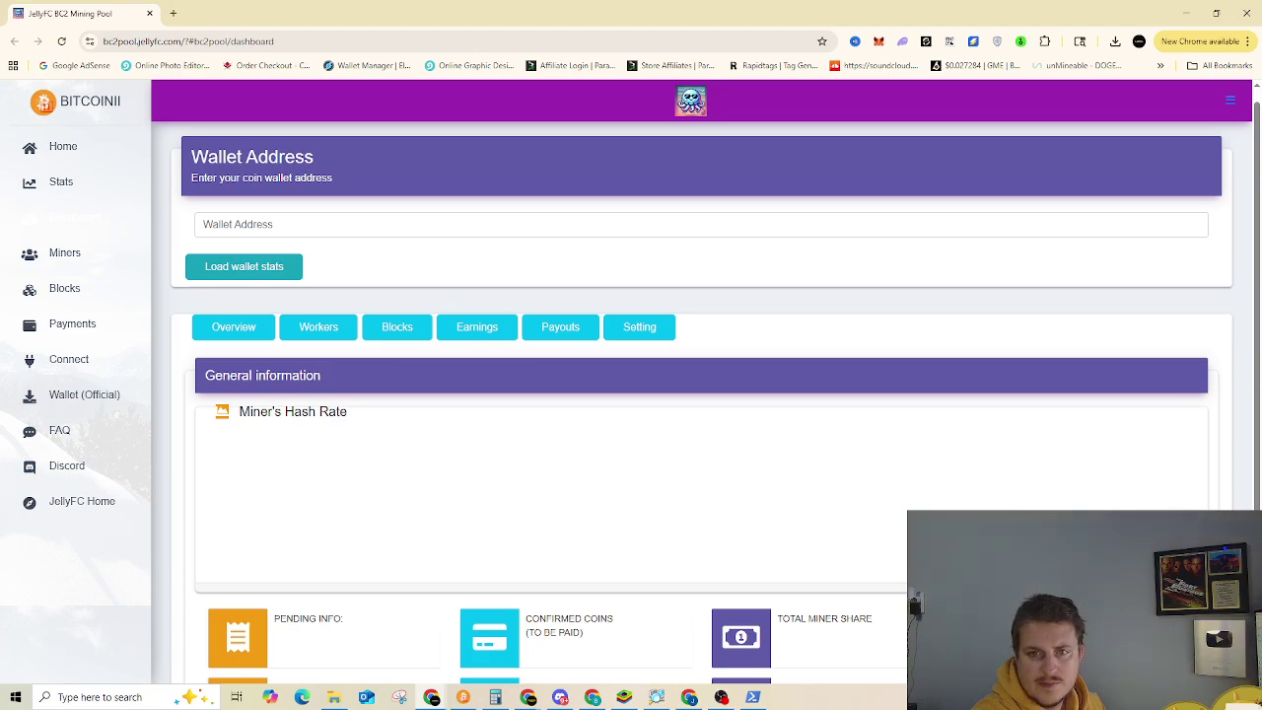
# Paste the wallet address on the pool page and load its stats, showing 0 H/s
pyautogui.click(358, 223)
pyautogui.hotkey('ctrl', 'v')
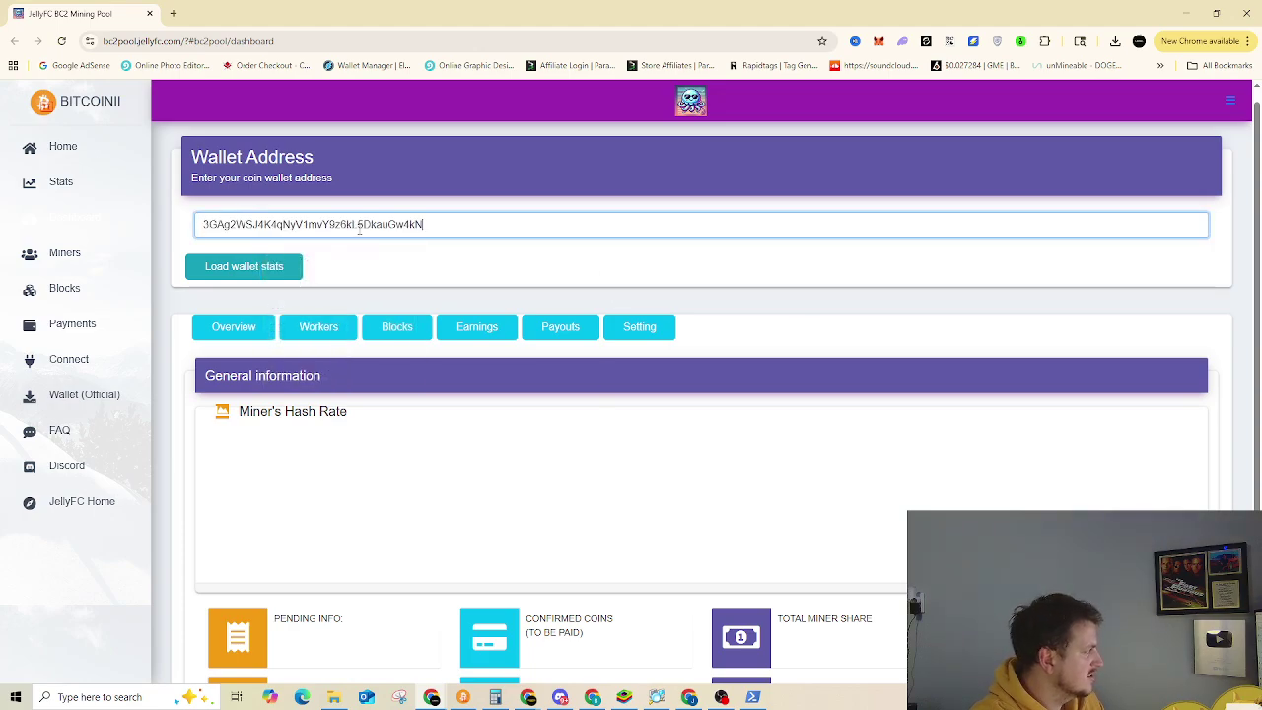
pyautogui.click(288, 274)
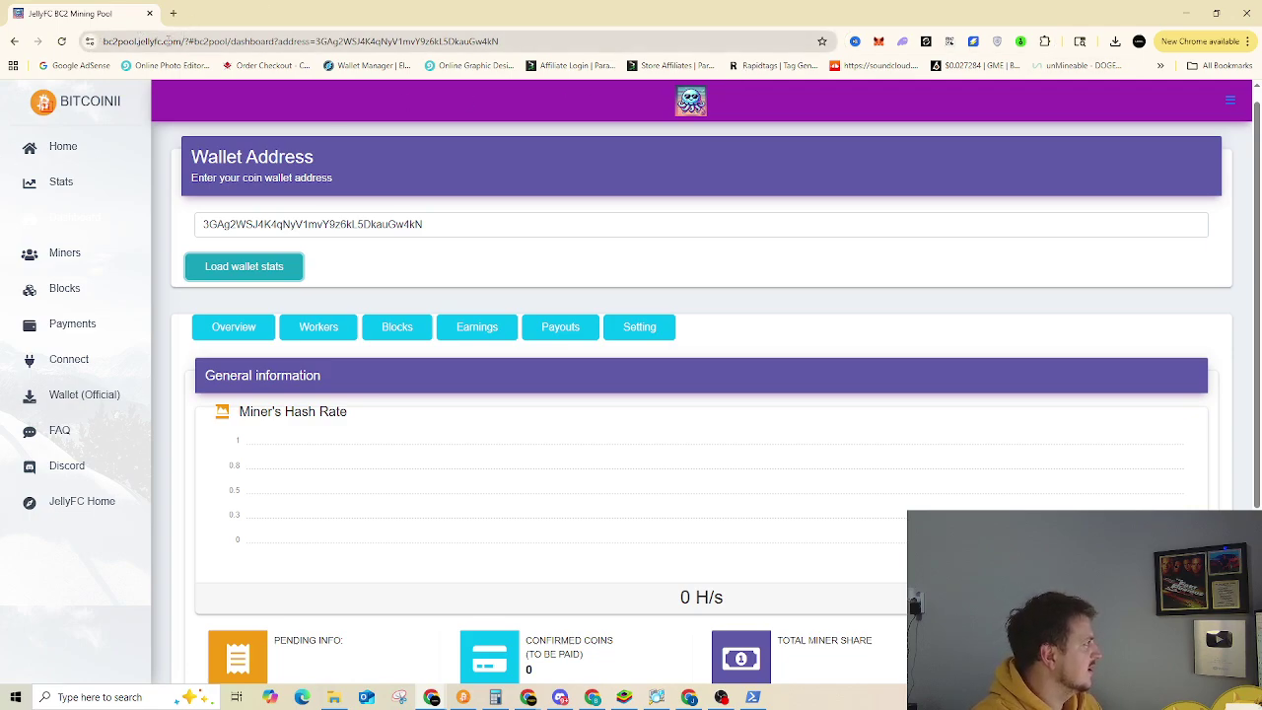
pyautogui.click(169, 42)
# Go to web3.jellyfc.com, open Community Pools → BTC Solo Pool, and connect to Bitcoin
pyautogui.write('web')
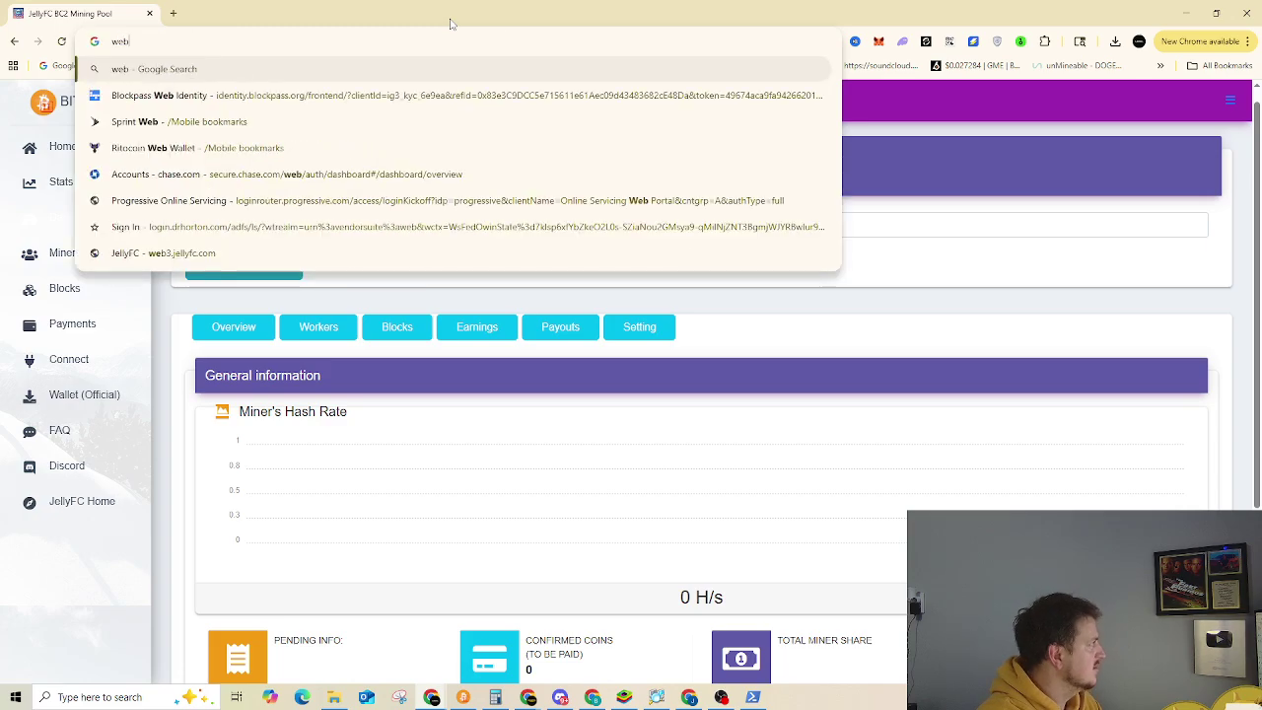
pyautogui.press('Down')
pyautogui.press('Down')
pyautogui.press('Down')
pyautogui.press('Down')
pyautogui.press('Down')
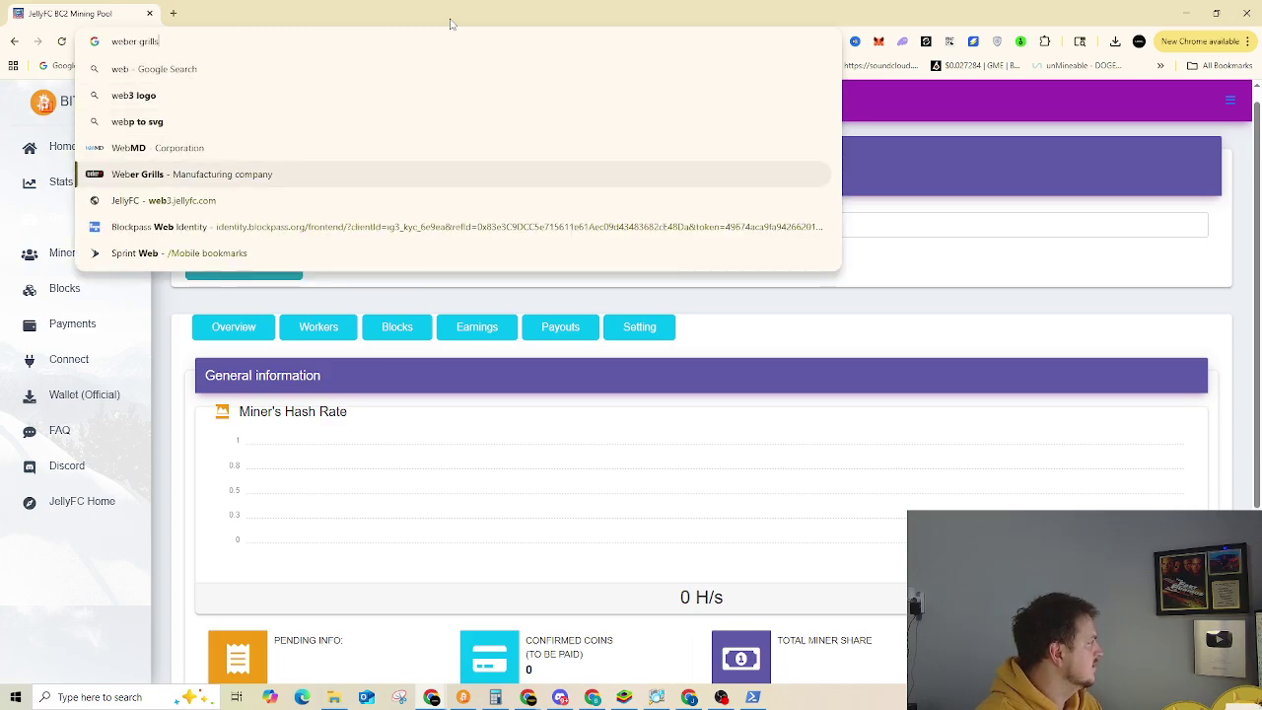
pyautogui.press('Return')
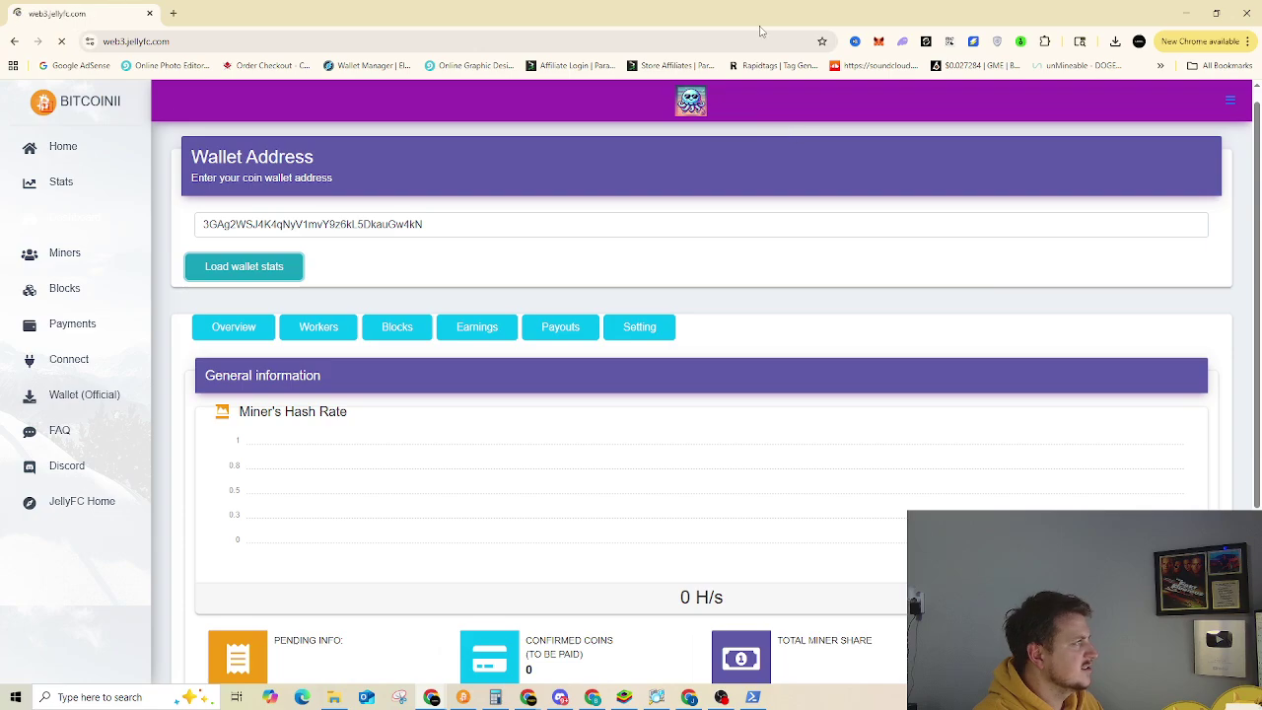
pyautogui.scroll(-2, 861, 355)
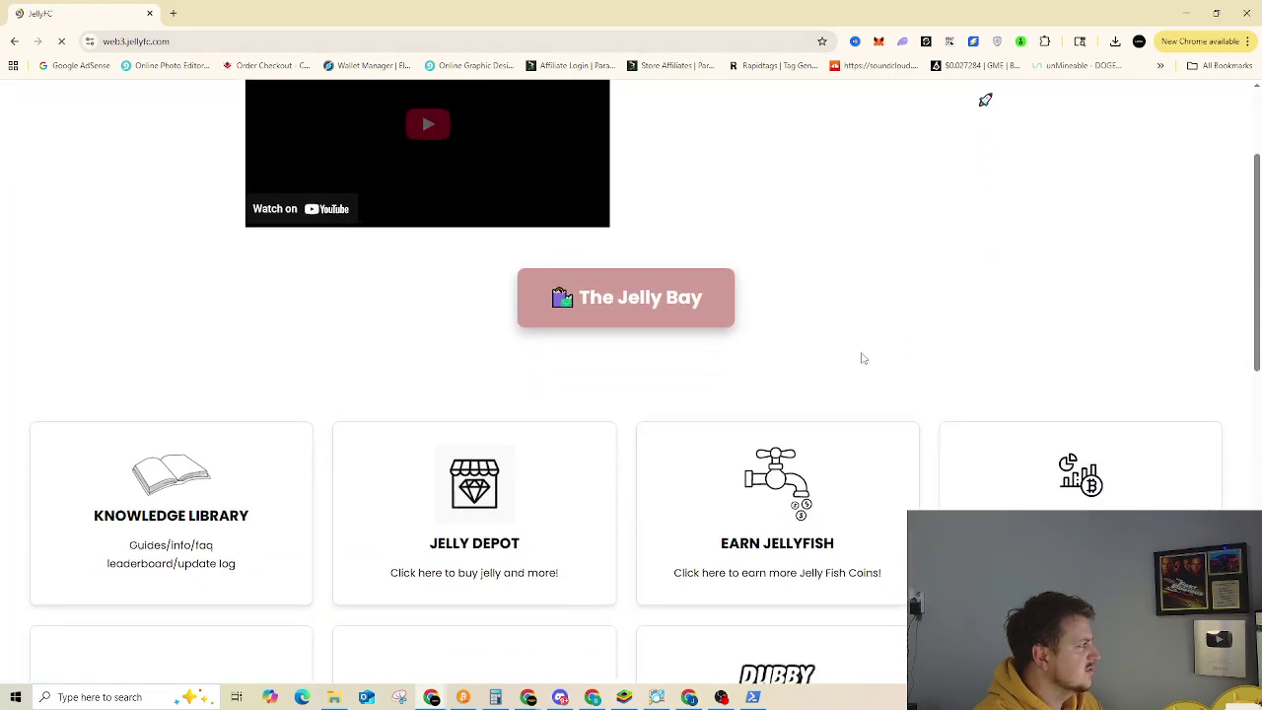
pyautogui.click(1088, 489)
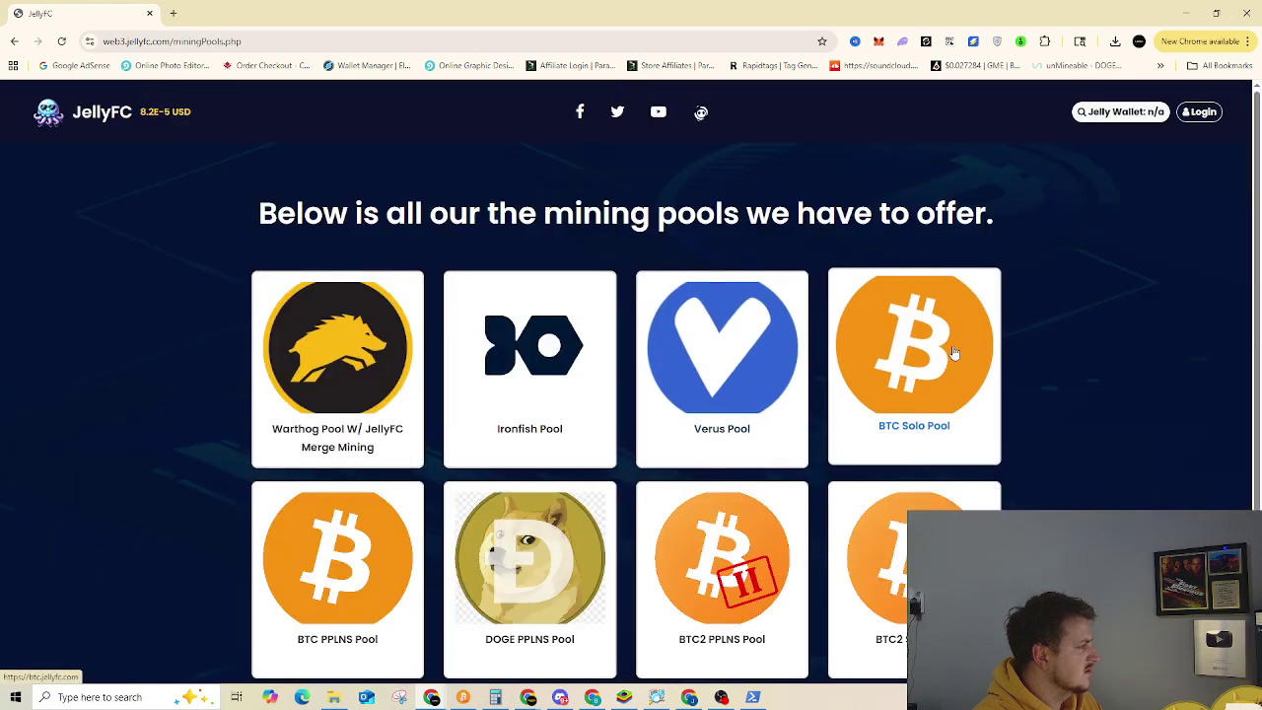
pyautogui.click(914, 365)
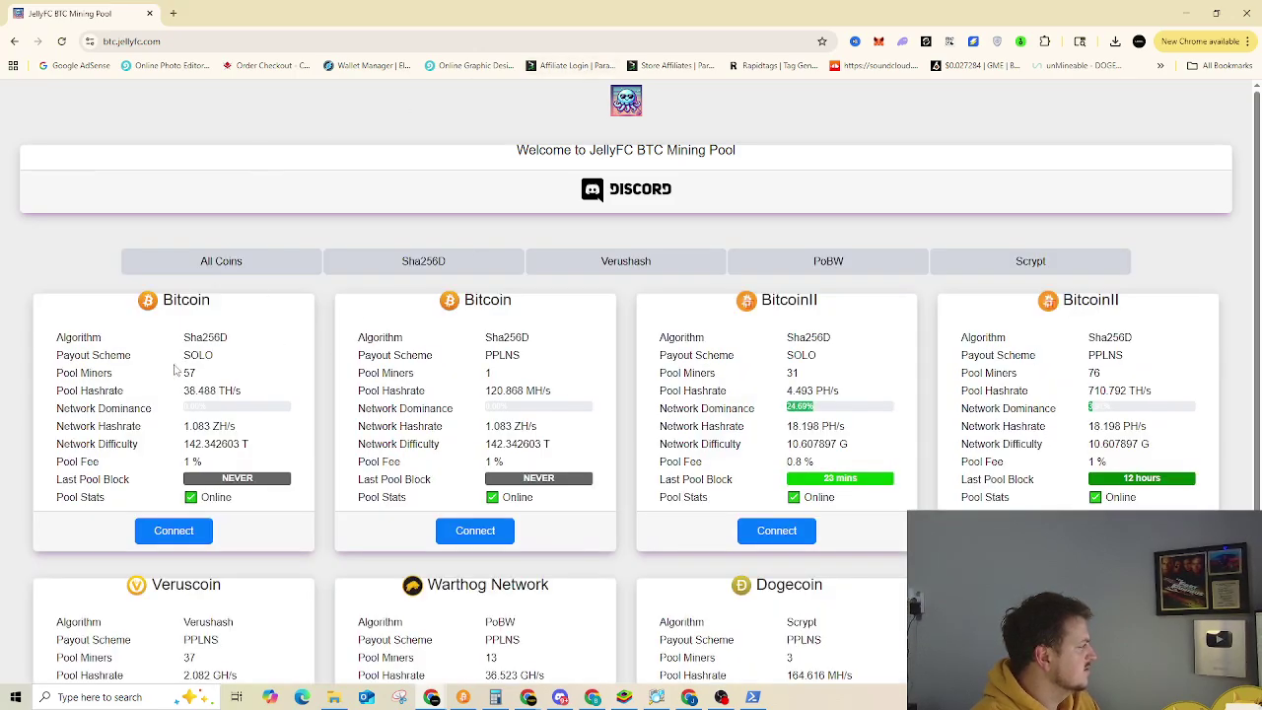
pyautogui.click(174, 530)
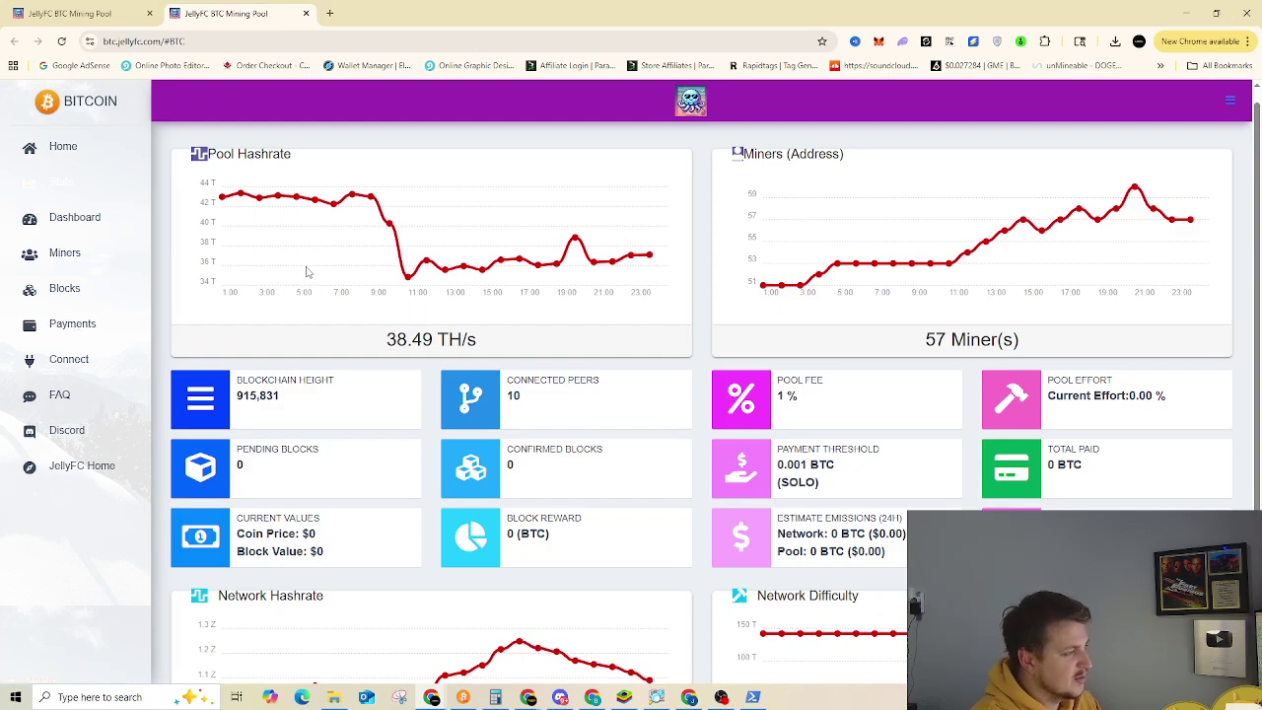
# Load the wallet's stats on the BTC pool dashboard, then view its Workers and Blocks (0.00% effort)
pyautogui.click(75, 217)
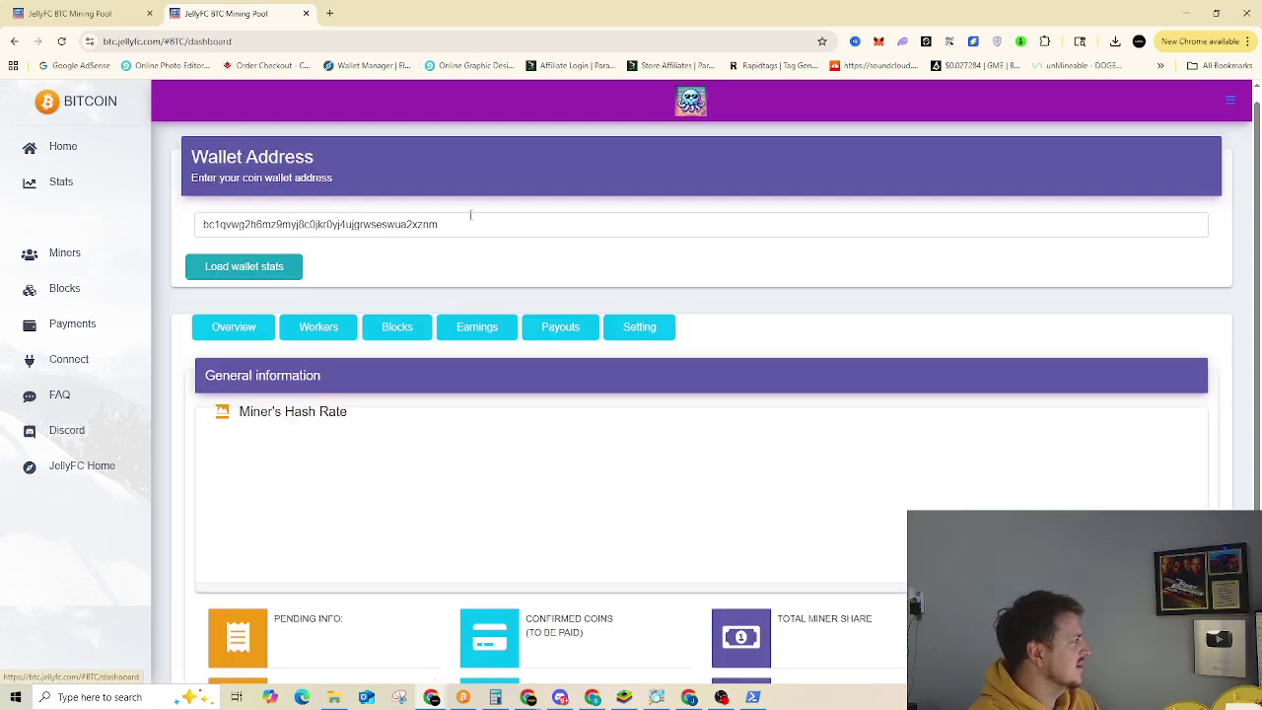
pyautogui.doubleClick(254, 235)
pyautogui.write('3GAg2WSJ4K4qNyV1mvY9z6kL5DkauGw4kN')
pyautogui.click(231, 269)
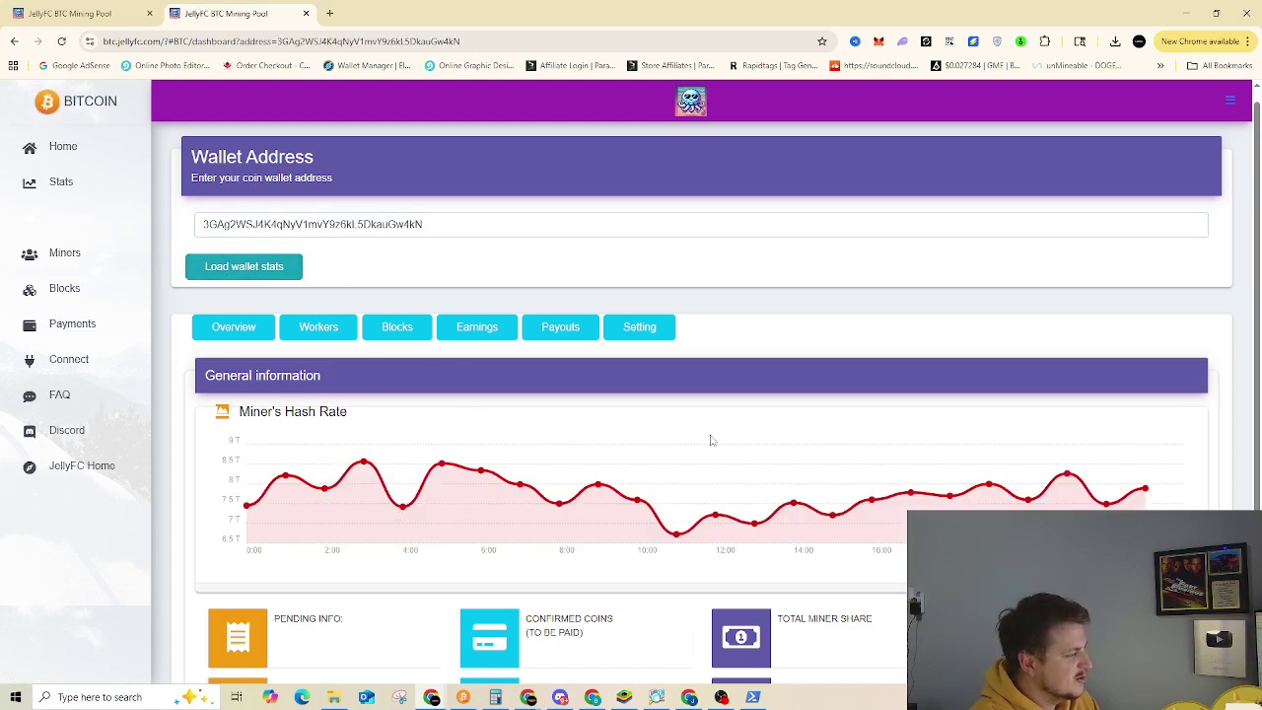
pyautogui.click(318, 334)
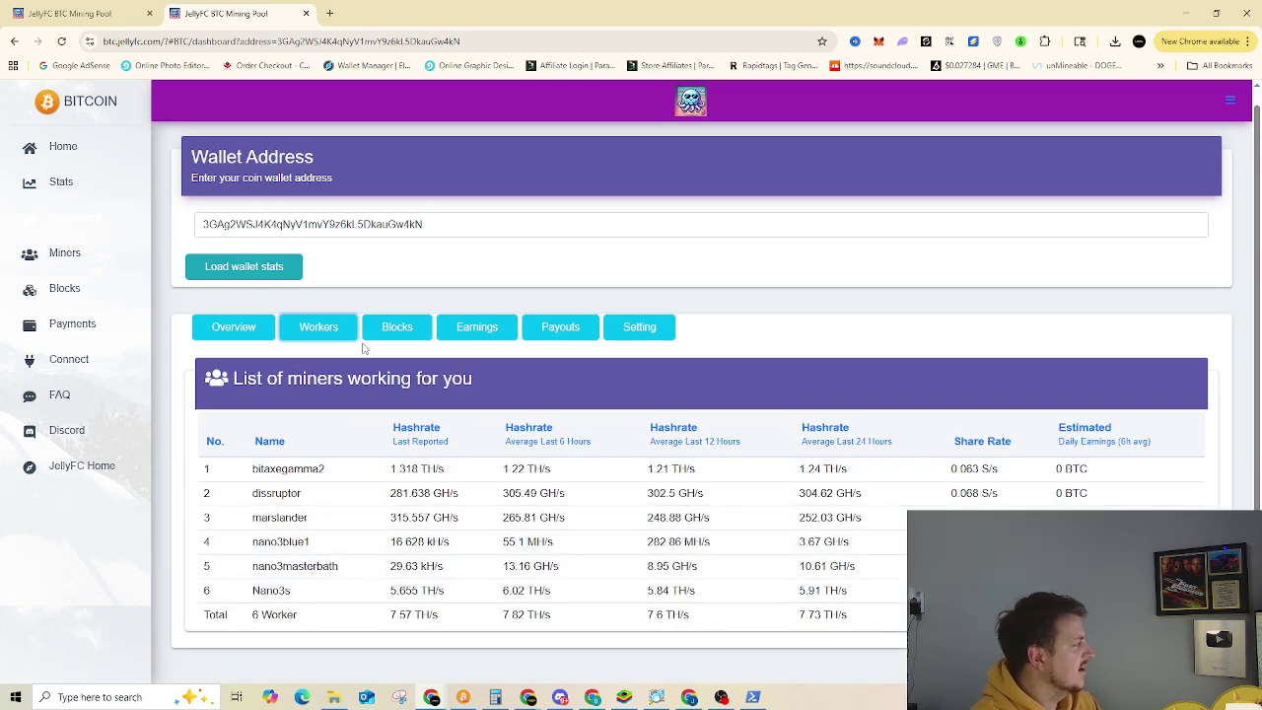
pyautogui.click(406, 331)
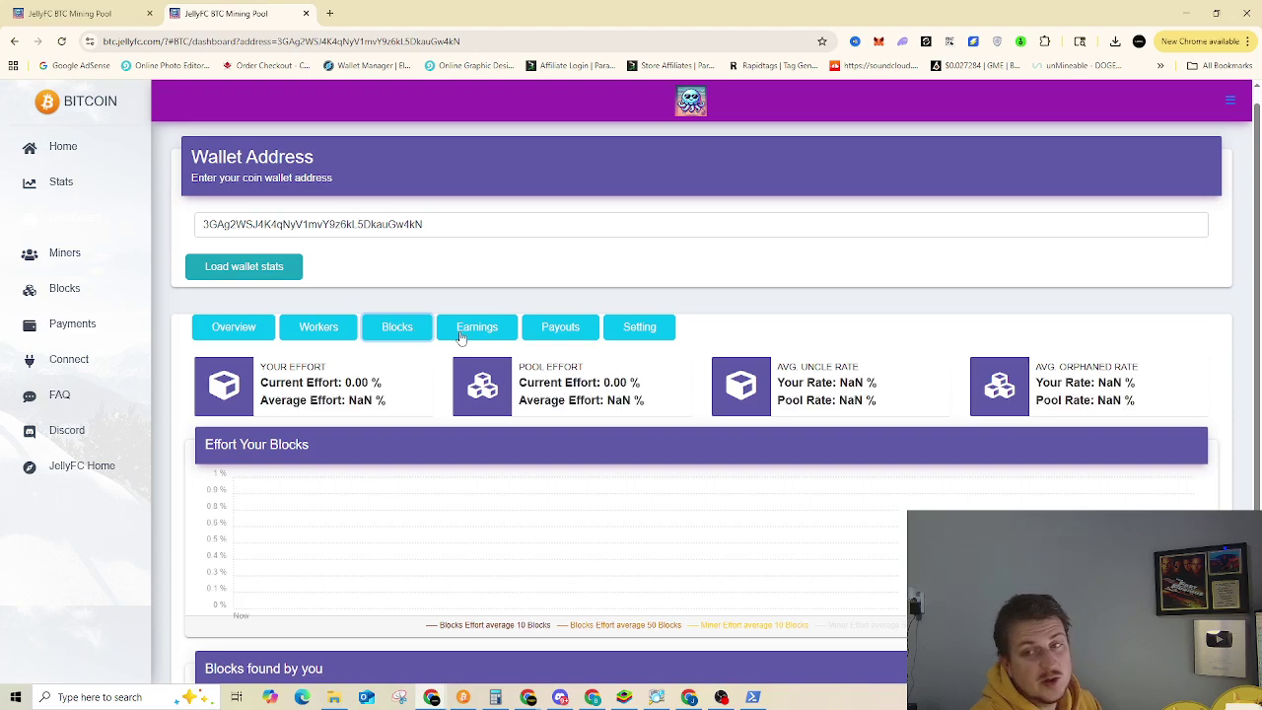